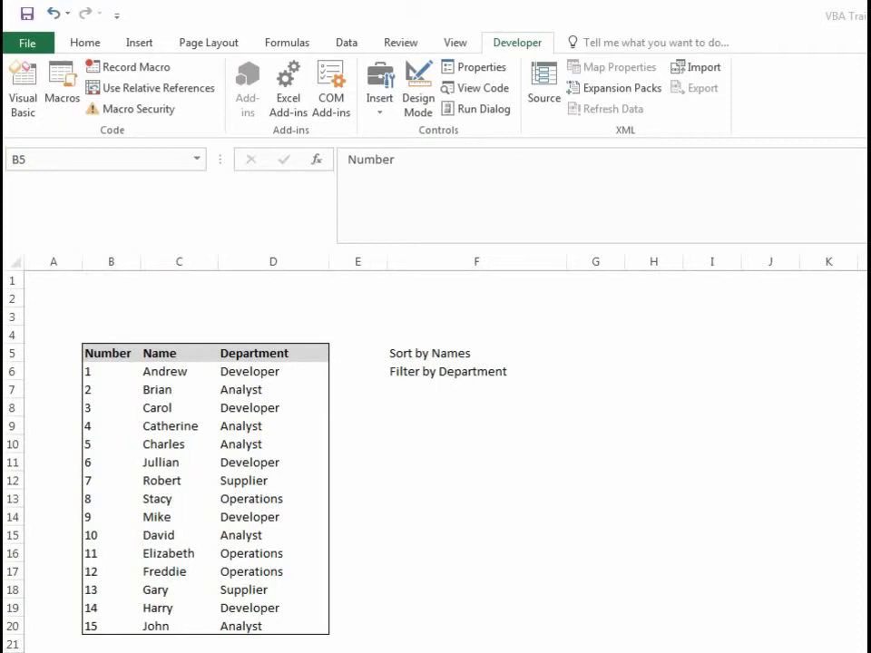
Step: Select cell B5 and bring up the VBA editor on Module2's SortData and FilterData macros
left_click(643, 16)
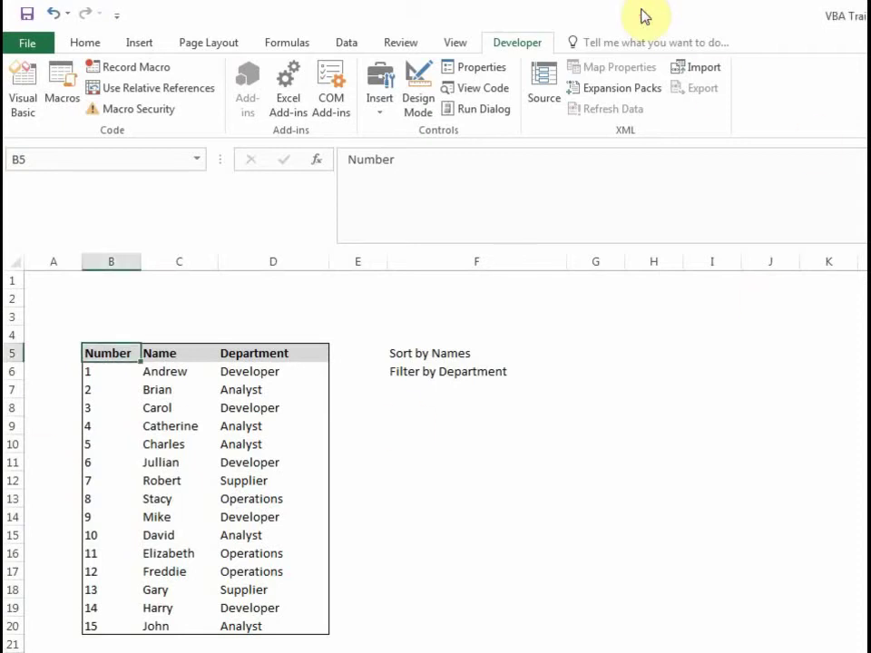
key("alt+F11")
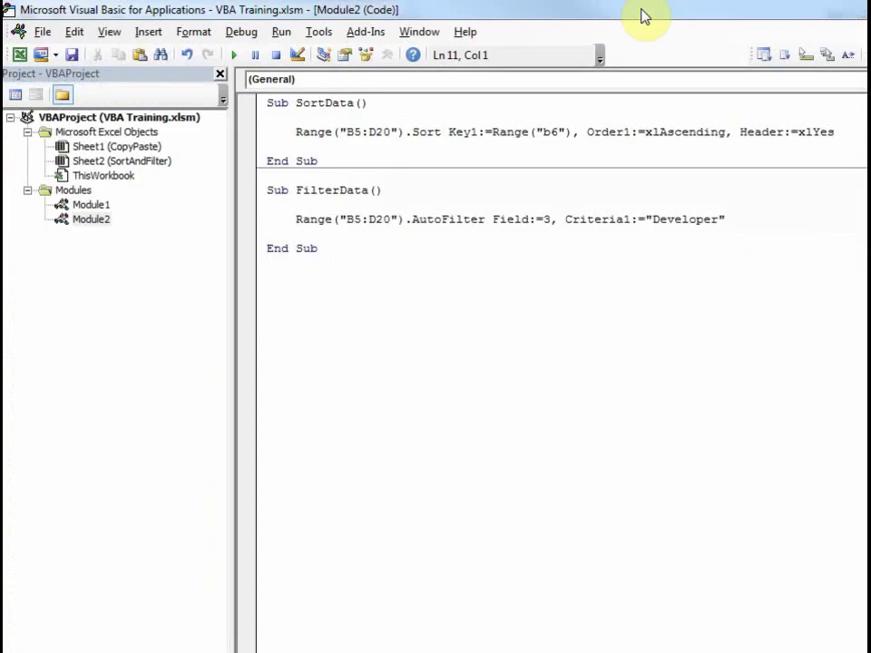
left_click(297, 102)
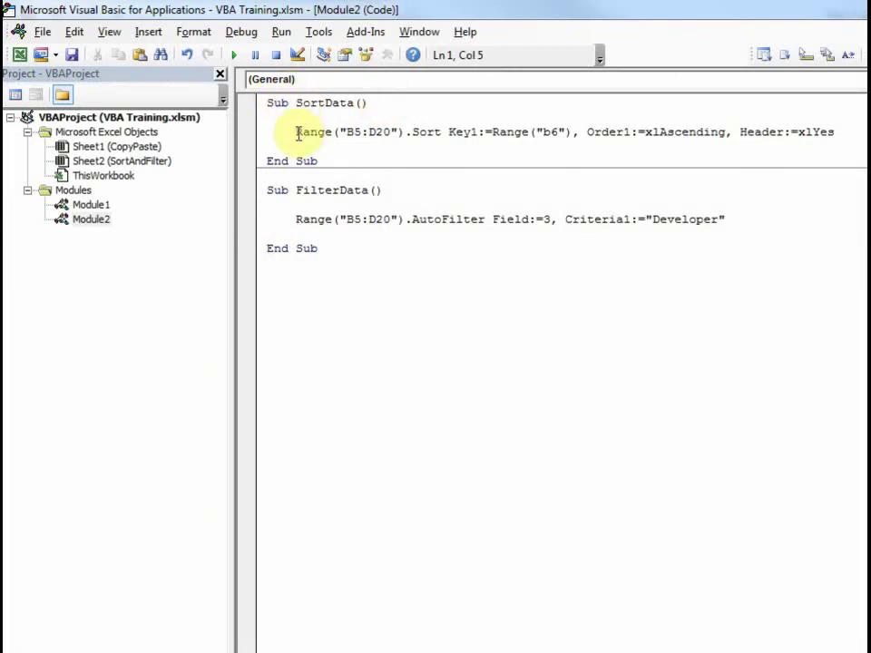
left_click_drag(297, 134, 402, 133)
left_click(400, 133)
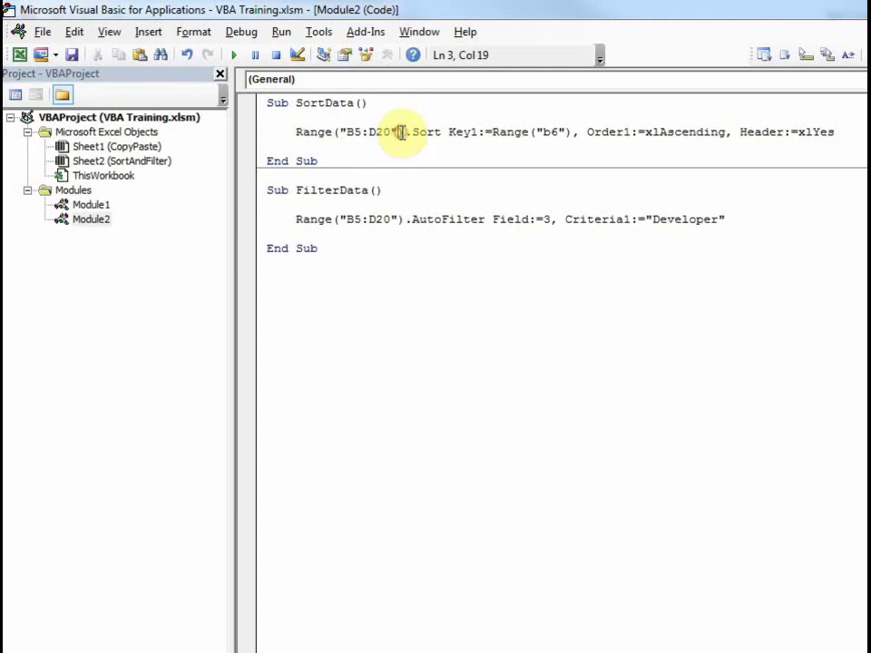
left_click_drag(344, 132, 388, 133)
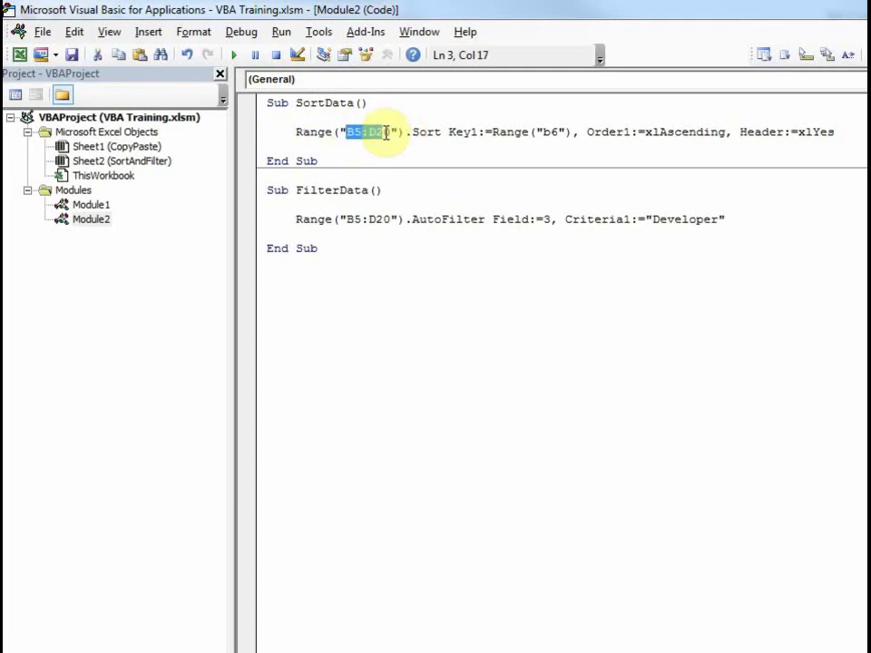
left_click(390, 132)
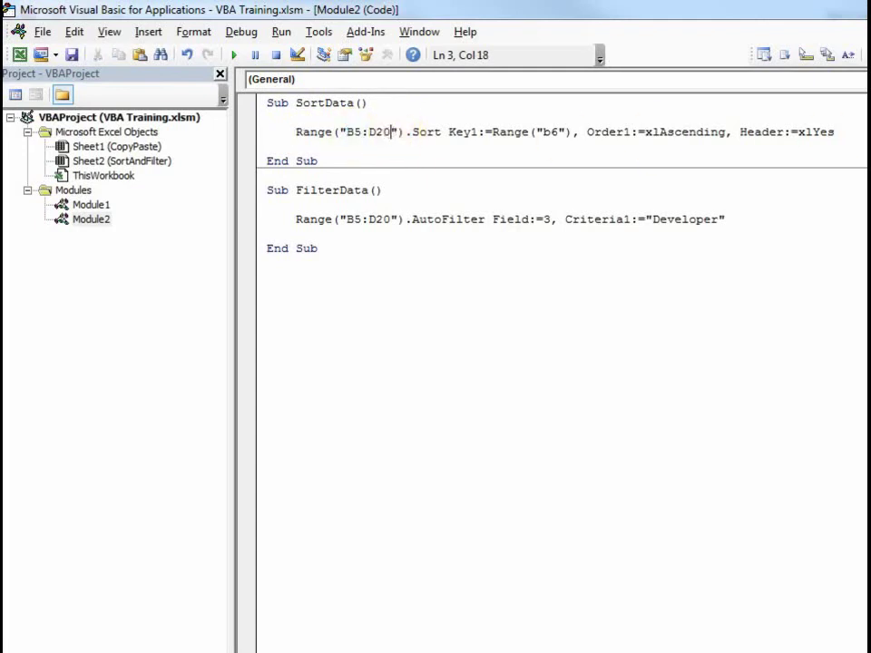
Step: Check the table's corners and full extent B5:D20 on the worksheet, then return to Module2
key("alt+F11")
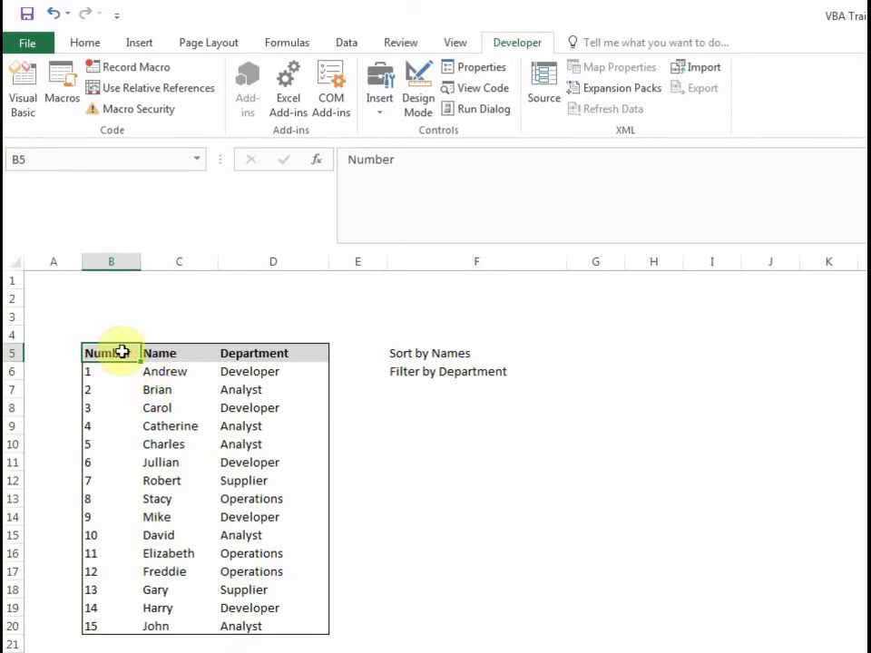
left_click(272, 350)
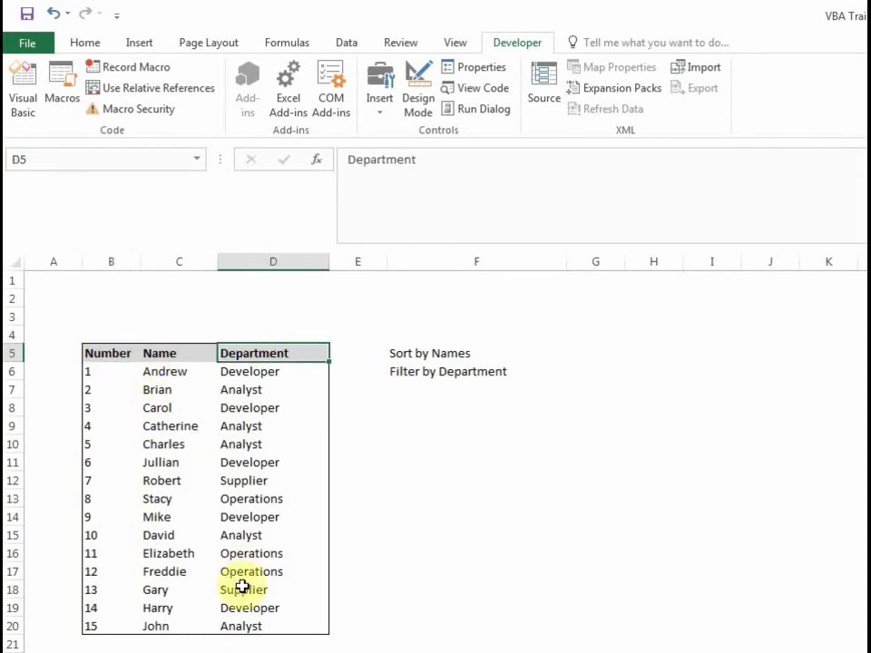
left_click(245, 623)
left_click(122, 354)
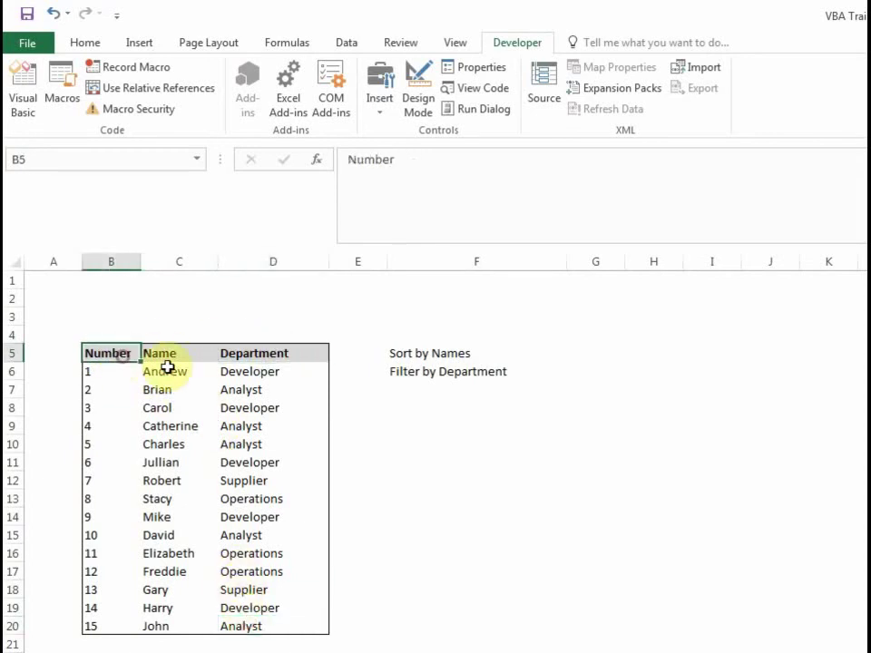
left_click_drag(167, 367, 275, 620)
left_click(269, 362)
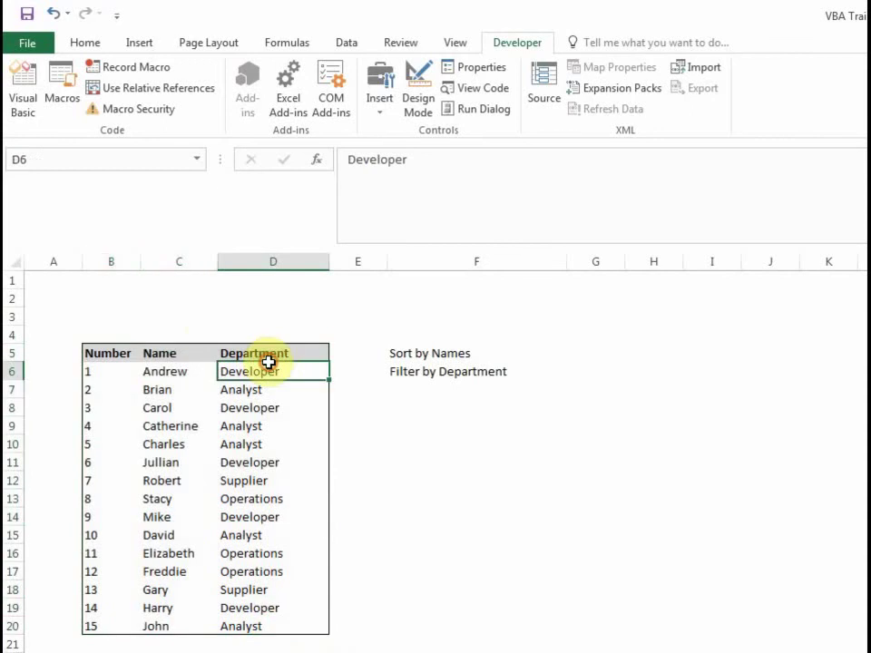
key("alt+F11")
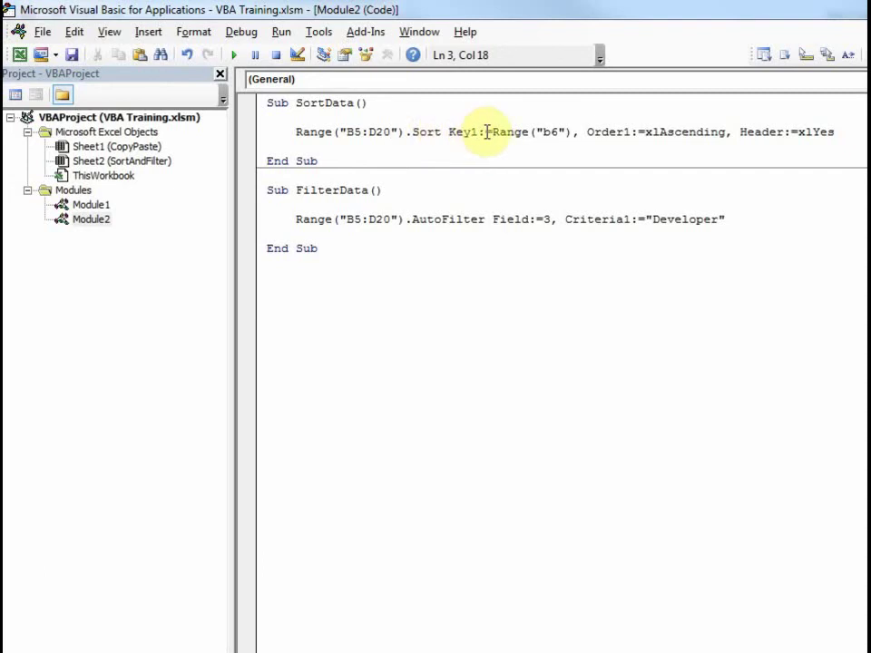
Step: Change SortData's sort key from b6 to C6, keeping Order1:=xlAscending
left_click(553, 132)
key("shift+Left")
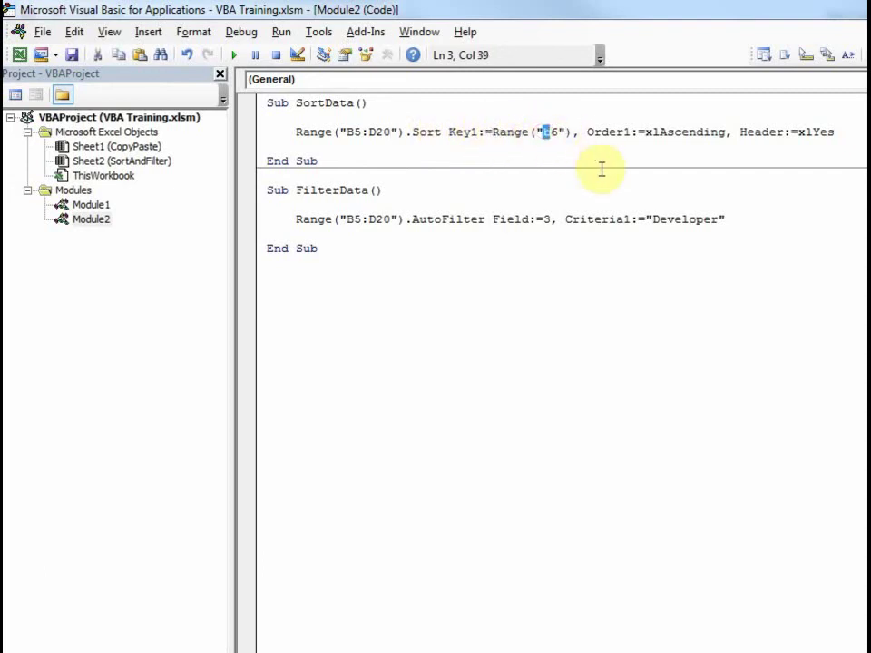
type("C")
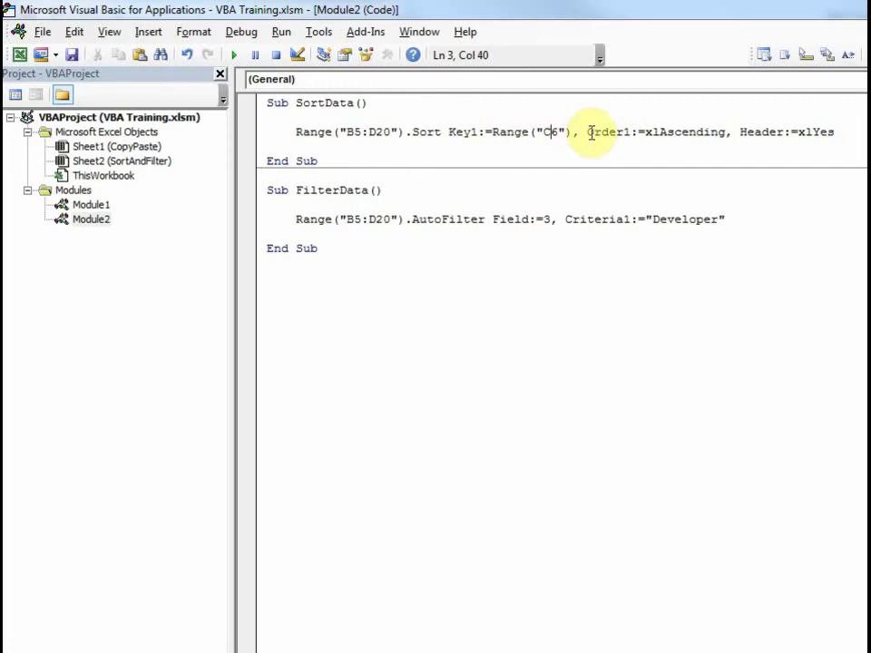
mouse_move(587, 132)
left_mouse_down()
mouse_move(729, 136)
mouse_move(662, 133)
left_mouse_up()
left_click(678, 133)
type("D")
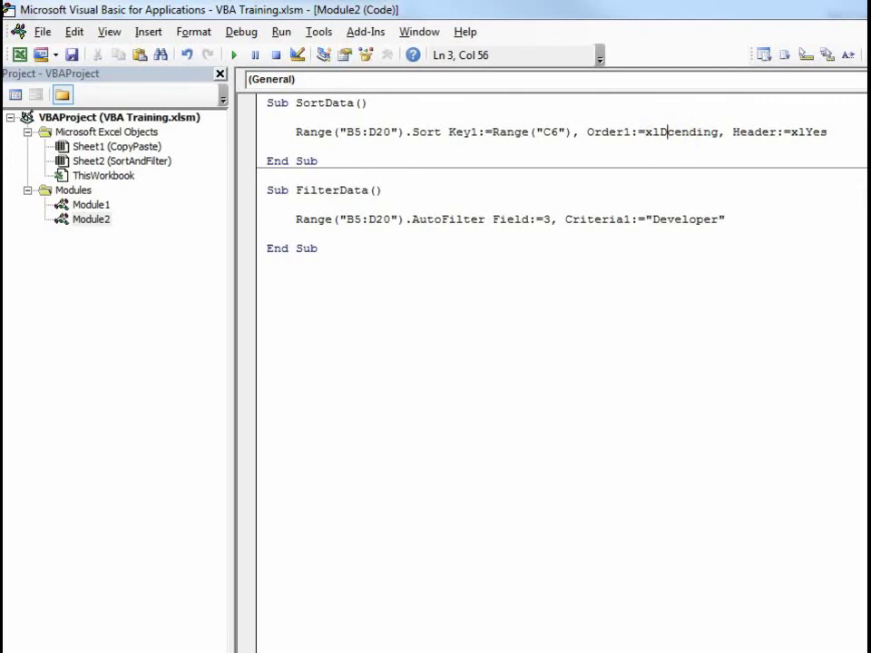
type("es")
key("BackSpace")
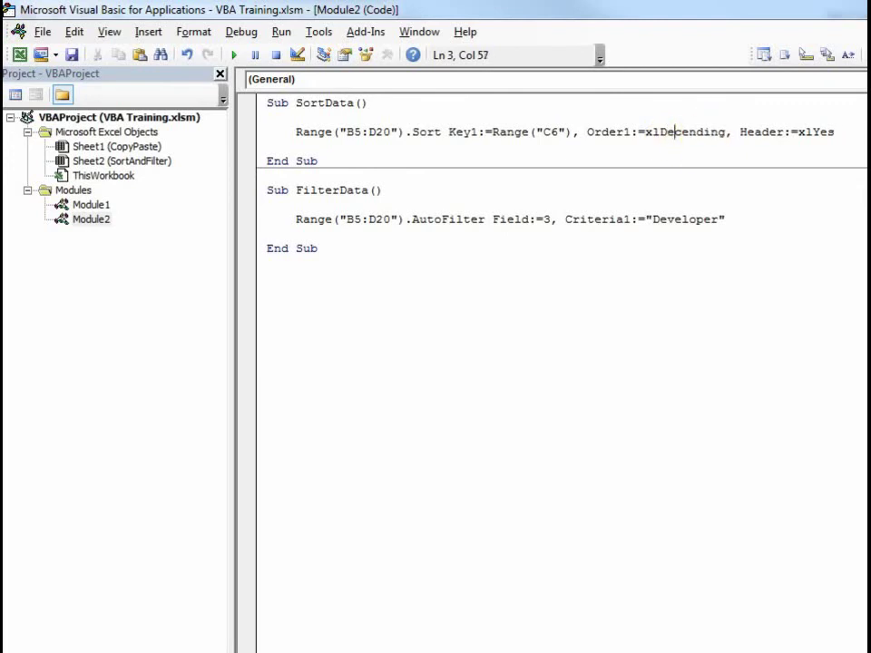
key("BackSpace")
key("BackSpace")
type("A")
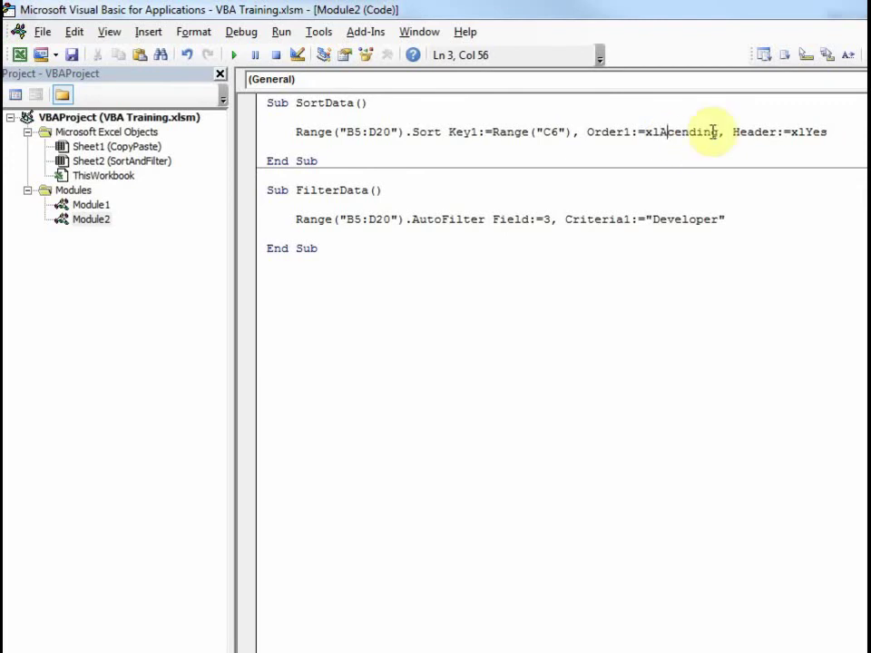
type("s")
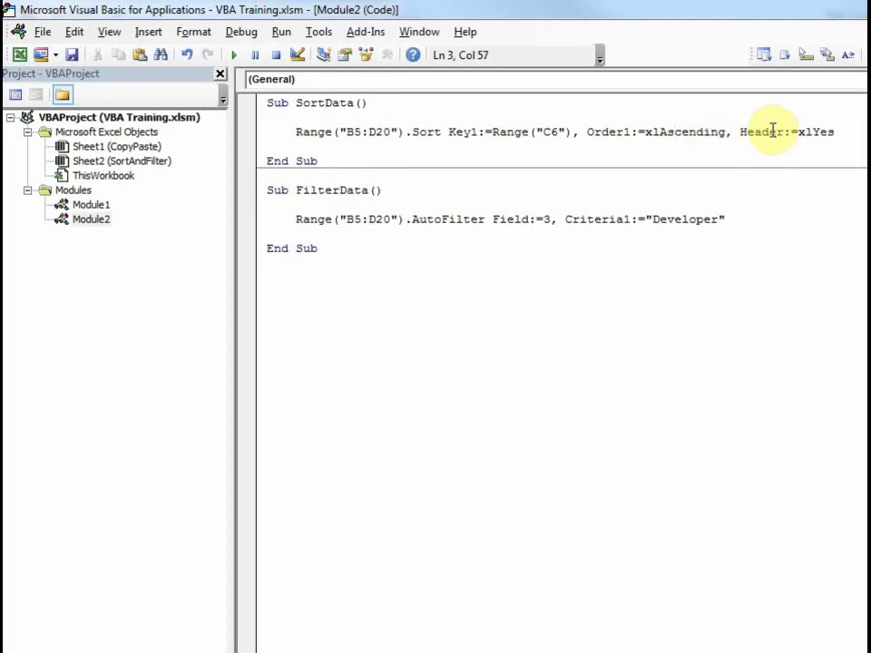
Step: Retype the sort's Header argument as xlYes, leaving no stray line break
left_click(768, 132)
left_click_drag(839, 133, 800, 136)
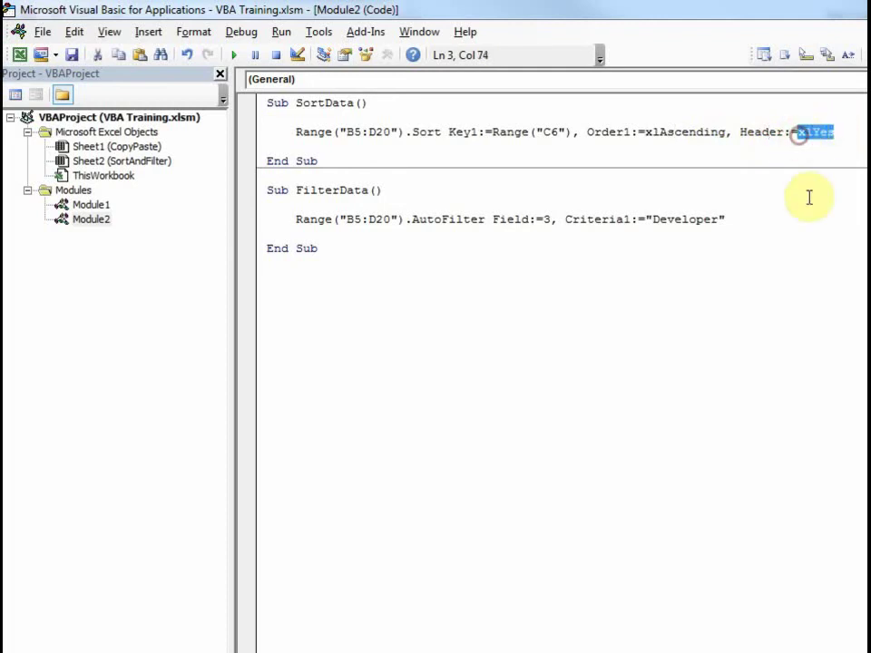
key("BackSpace")
key("BackSpace")
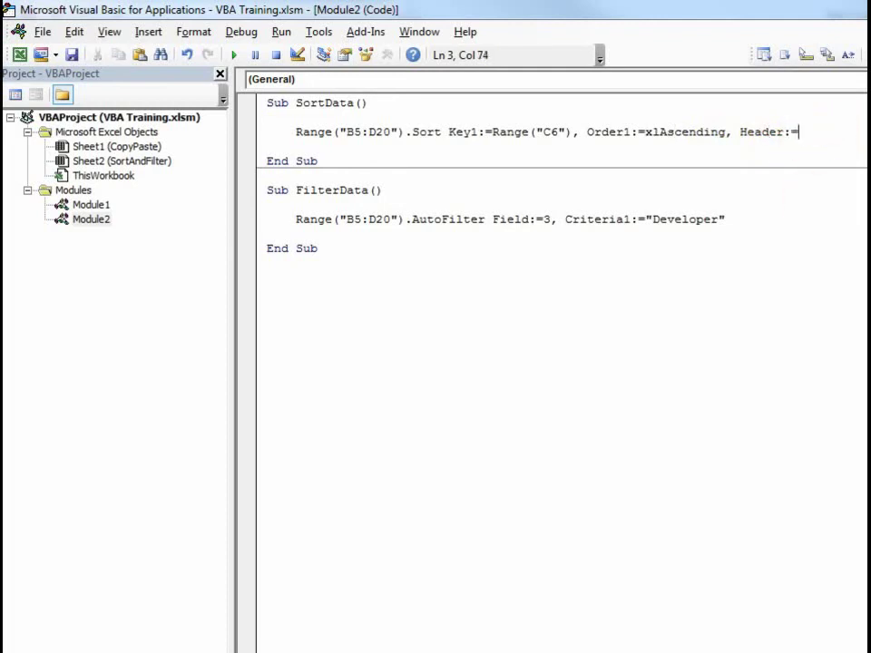
type("xlYes")
key("Return")
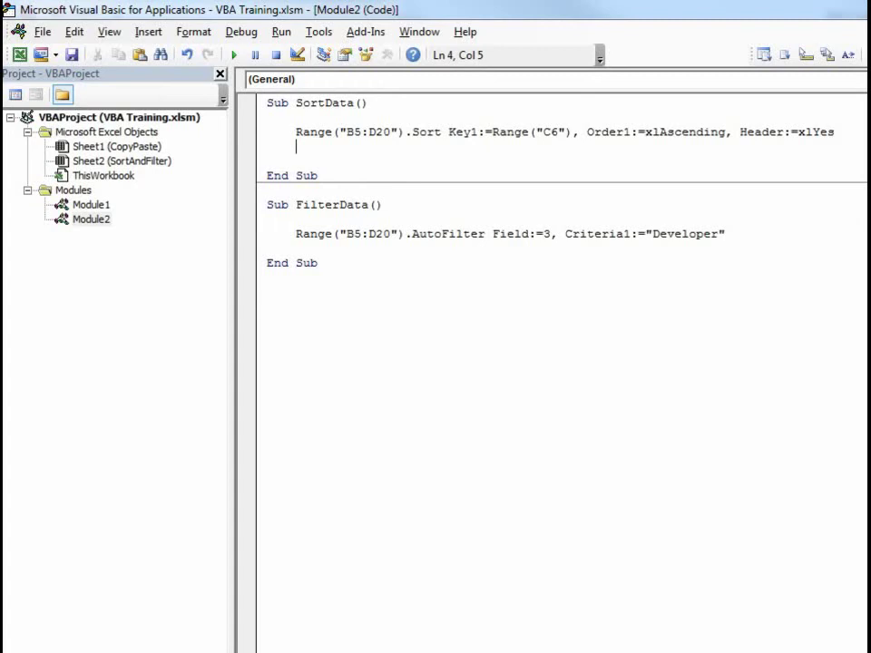
key("BackSpace")
key("BackSpace")
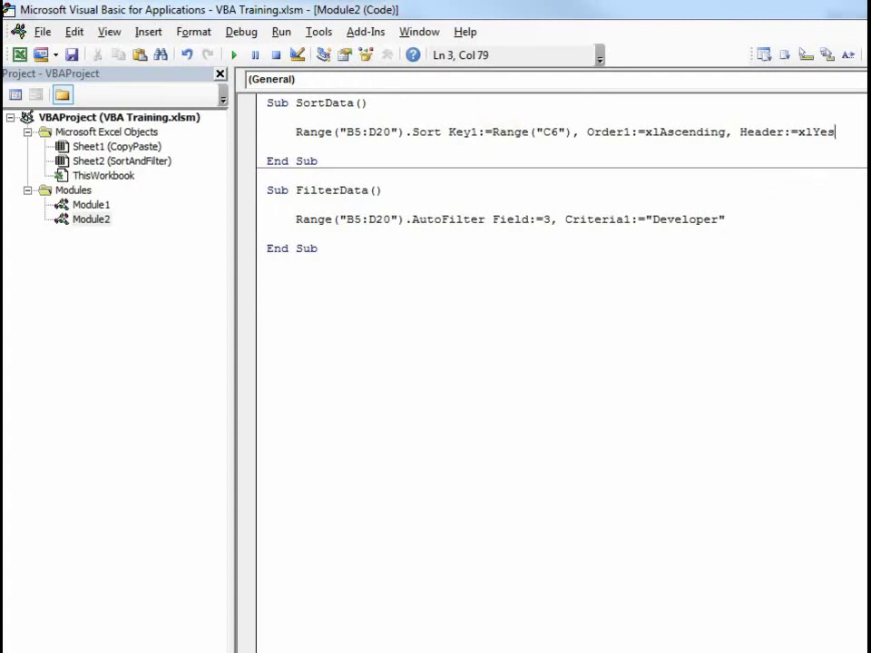
Step: Inspect the Number and Name columns and the C5 header on the worksheet before sorting
key("alt+F11")
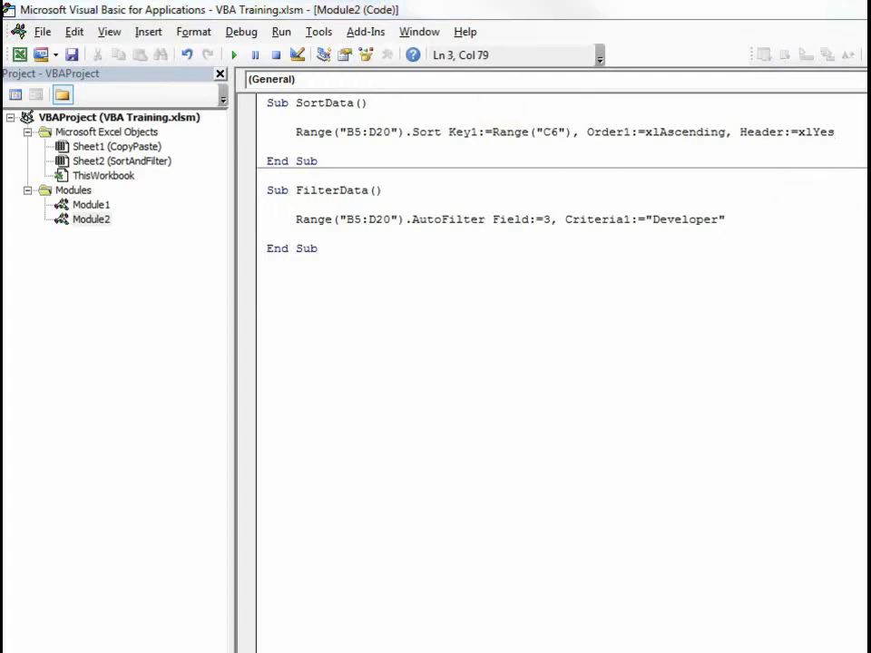
left_click_drag(120, 354, 116, 627)
left_click_drag(161, 355, 166, 626)
left_click(185, 354)
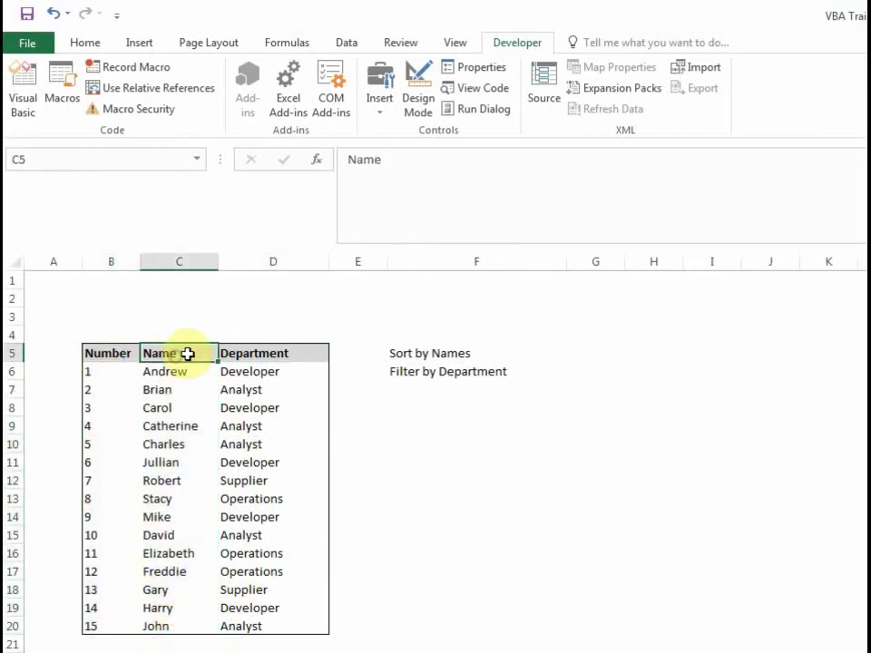
key("alt+F11")
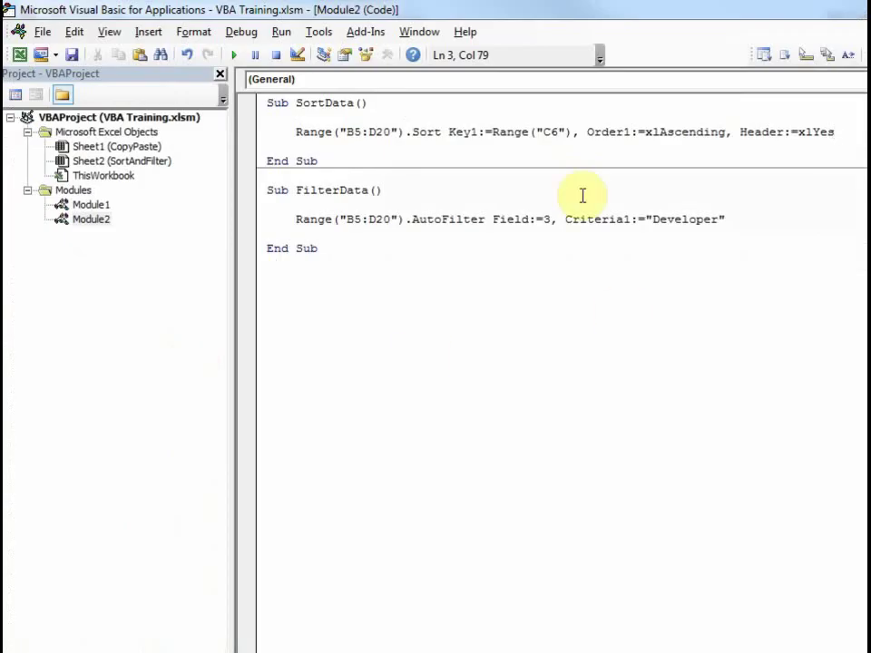
Step: Step through SortData with F8 to End Sub, then view the name-sorted table
left_click(334, 102)
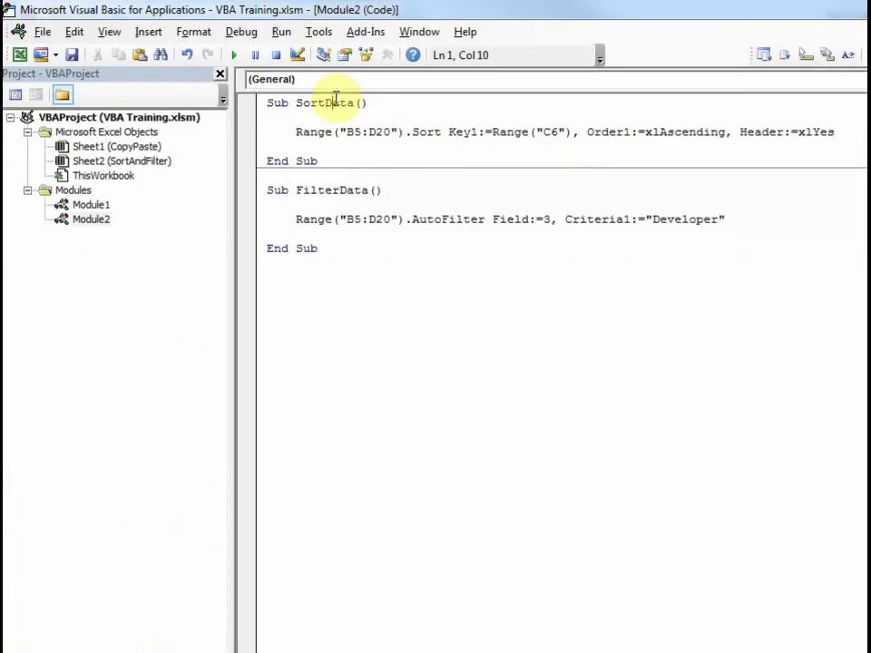
key("F8")
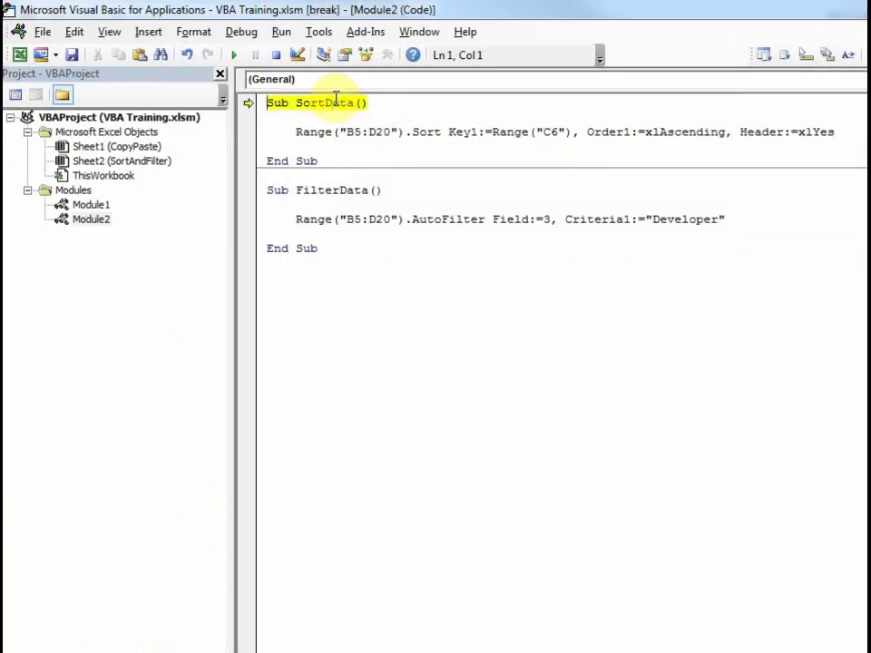
key("F8")
key("F8")
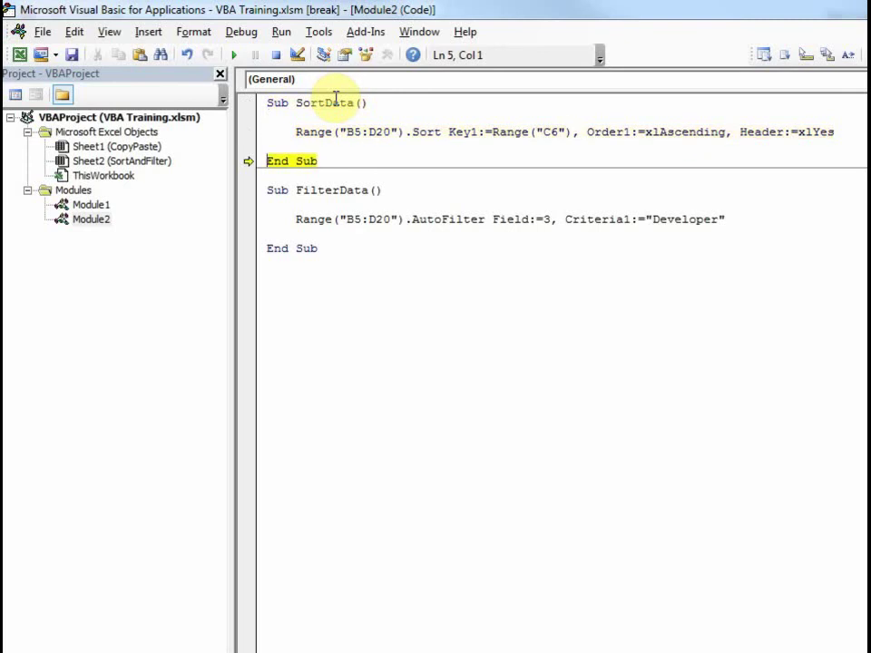
key("F8")
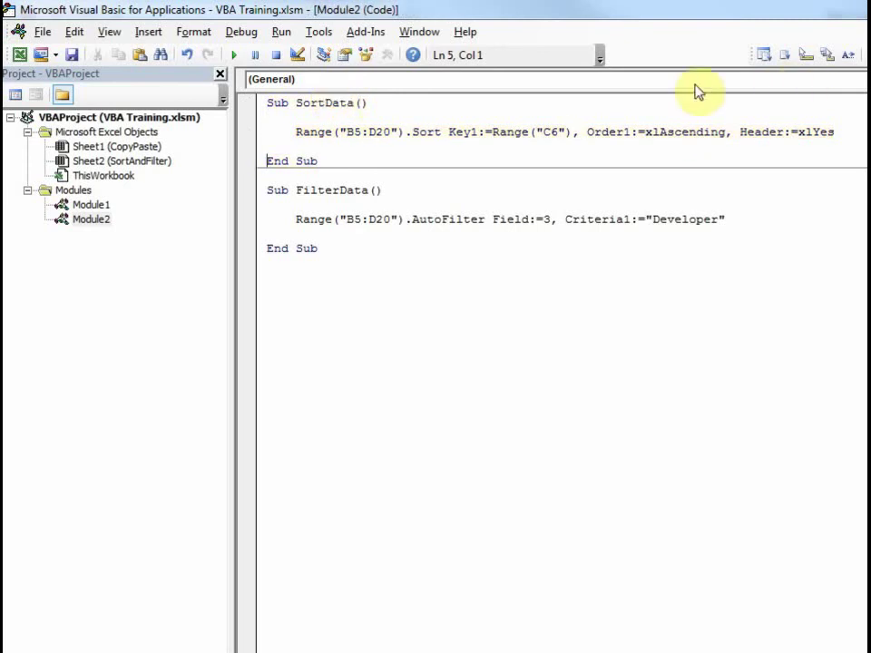
key("alt+F11")
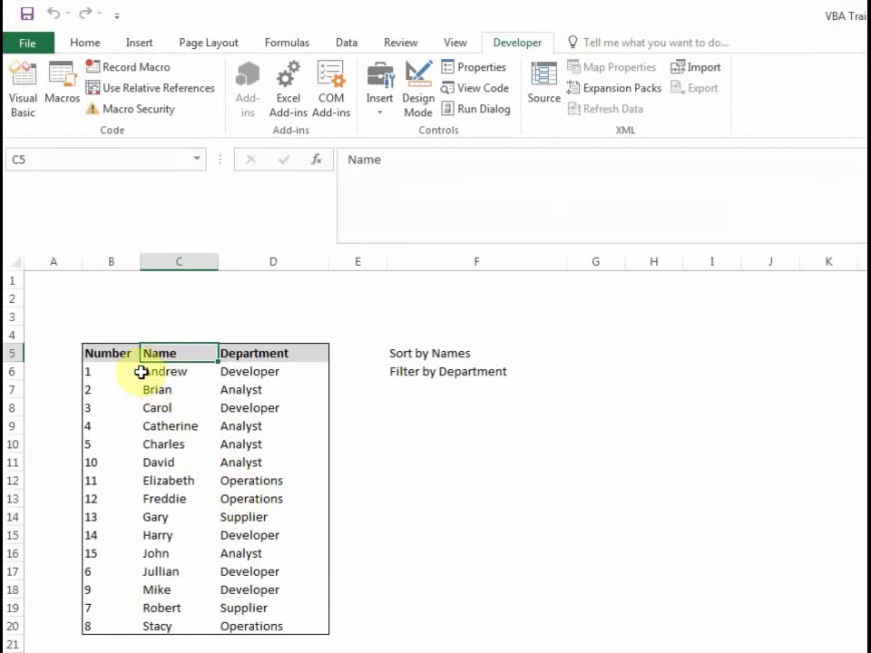
Step: Review the sorted B6:B20 and C6:C20 columns and the B5:D5 header row, then return to the code
left_click_drag(107, 373, 127, 629)
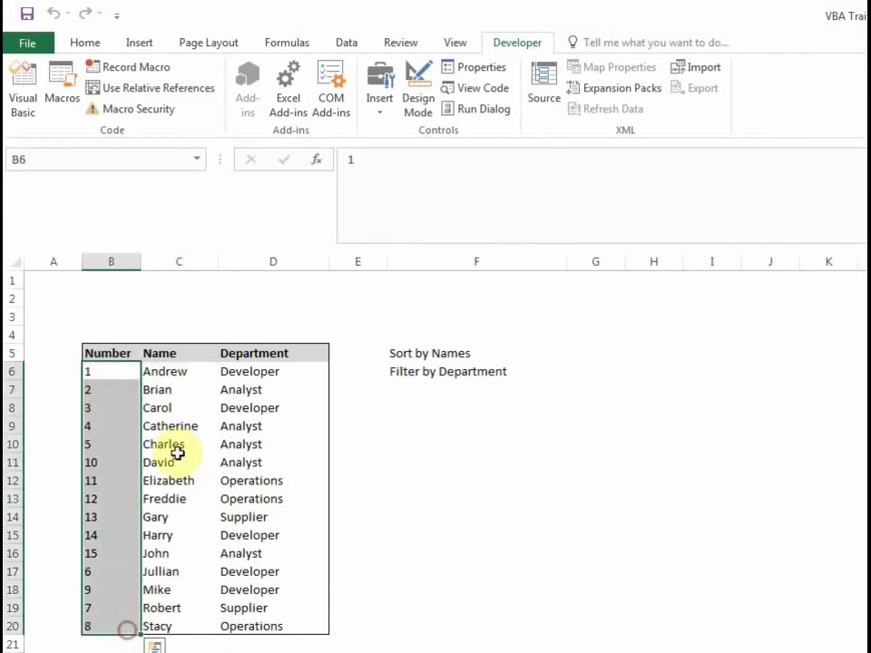
left_click_drag(171, 372, 163, 627)
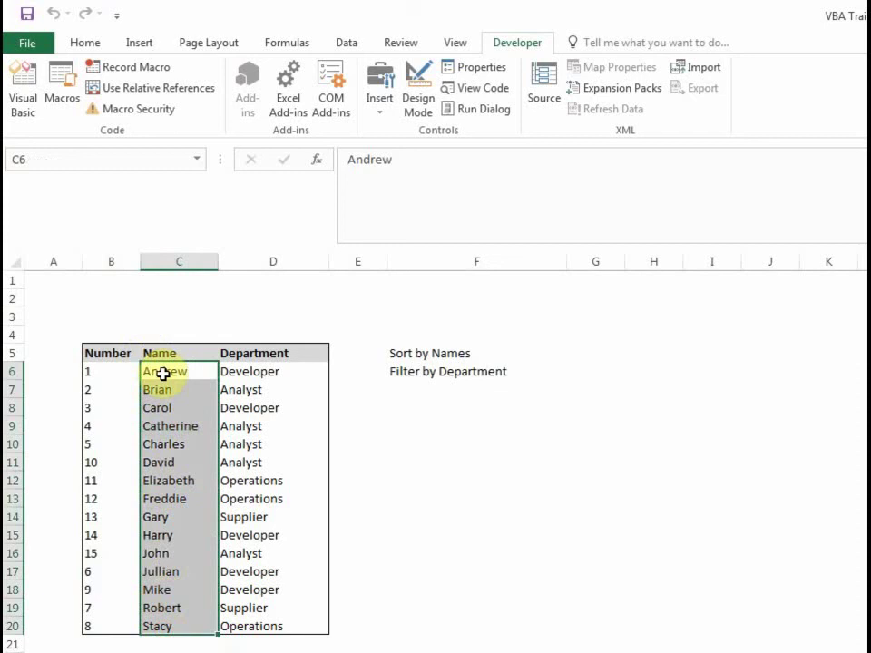
left_click(162, 373)
left_click_drag(97, 346, 255, 358)
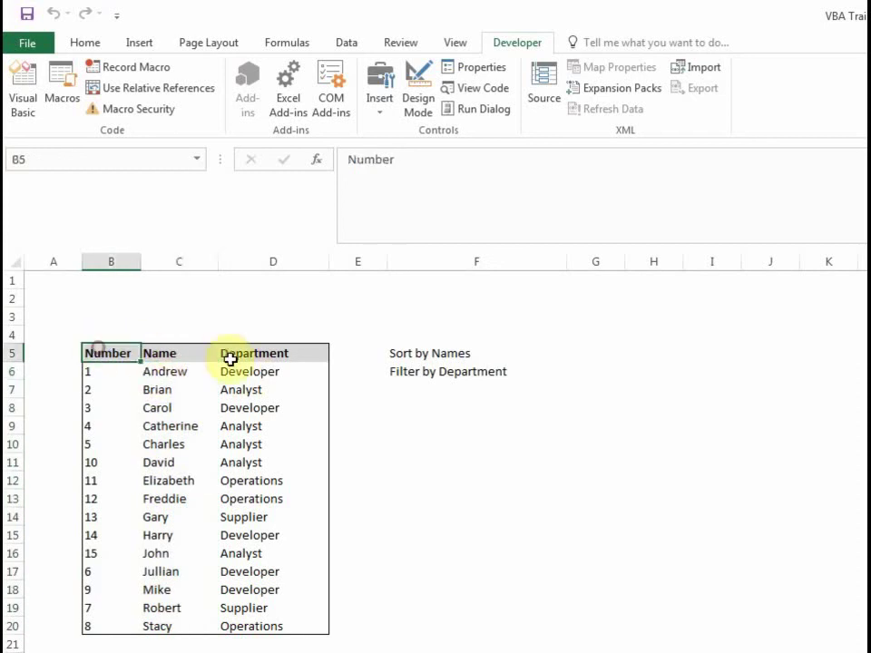
left_click(256, 353)
left_click_drag(129, 352, 283, 354)
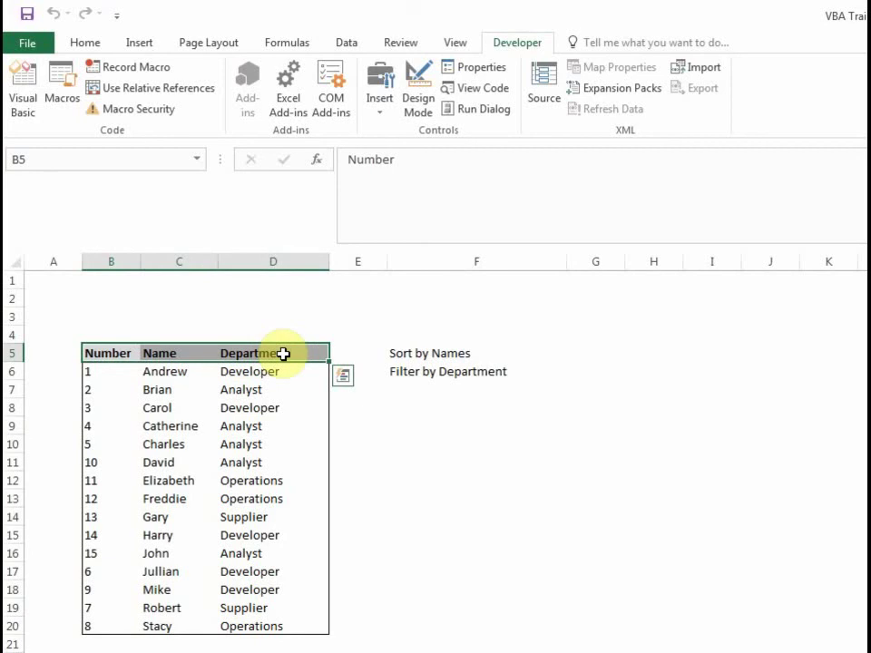
key("alt")
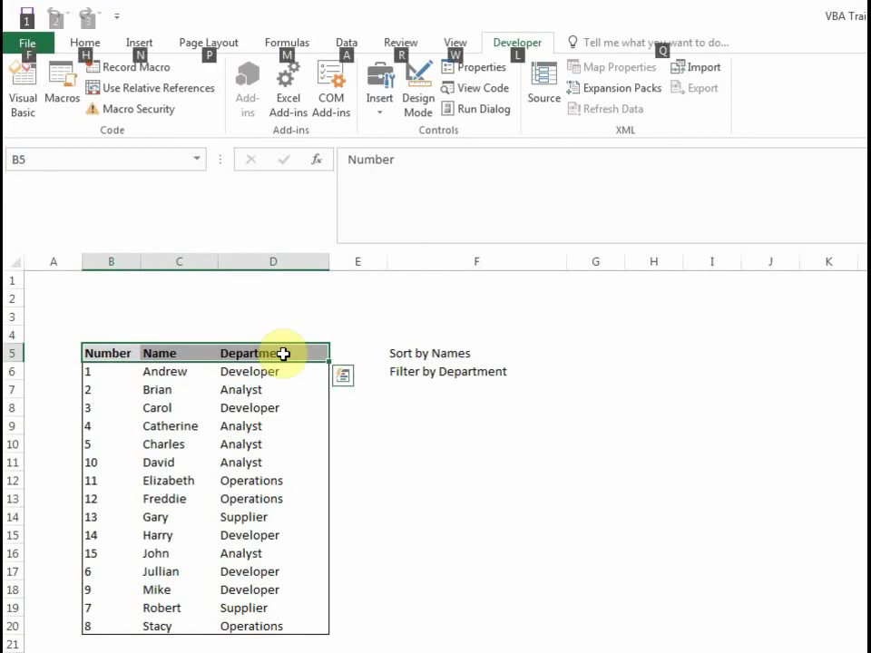
key("alt+F11")
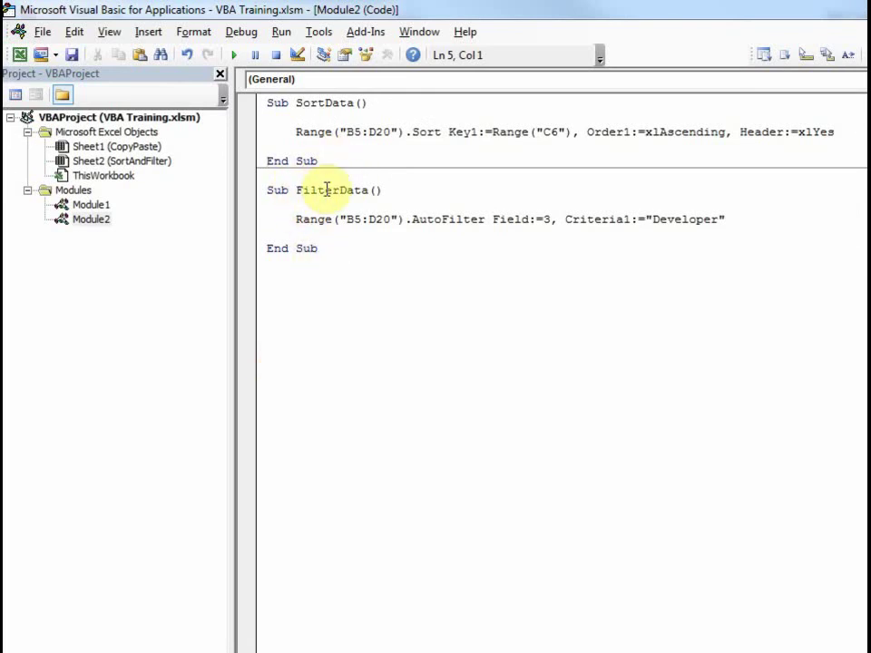
Step: Highlight FilterData's Range("B5:D20") and AutoFilter parts, undoing a stray "(" so the code stays unchanged
double_click(330, 190)
left_click(323, 191)
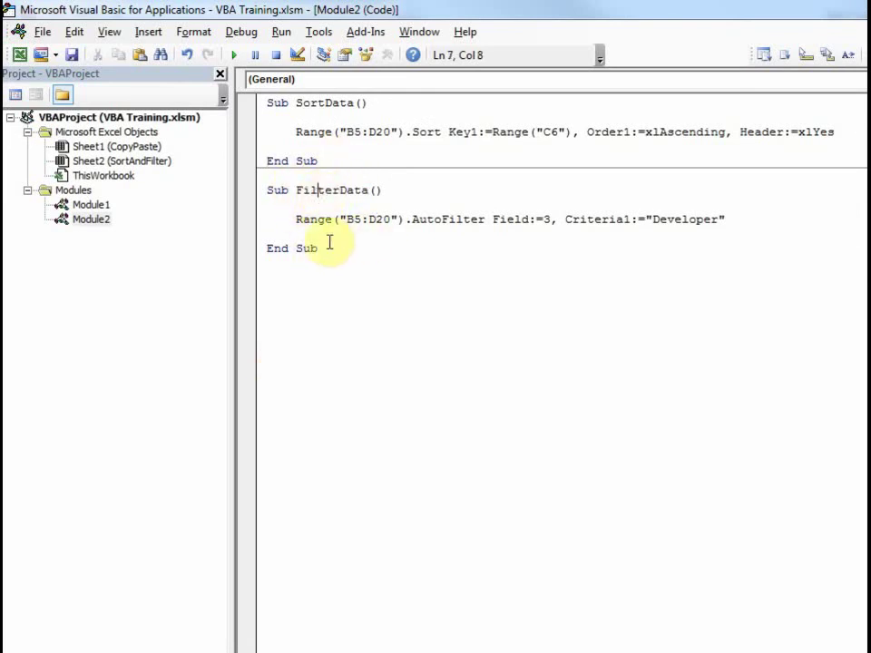
key("Left")
left_click_drag(298, 220, 403, 219)
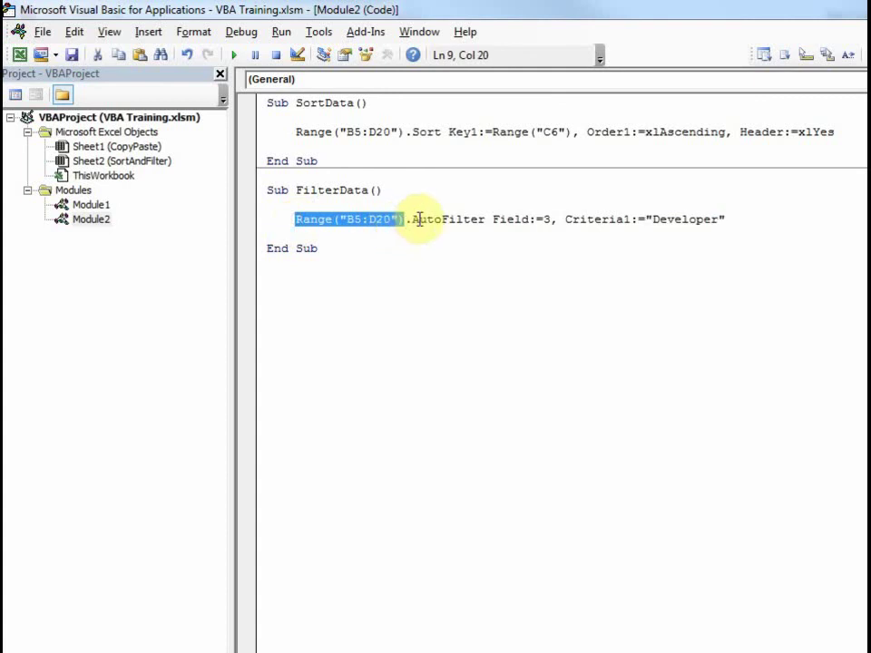
left_click(411, 219)
left_click_drag(411, 219, 495, 223)
left_click(490, 220)
key("BackSpace")
type("(")
key("BackSpace")
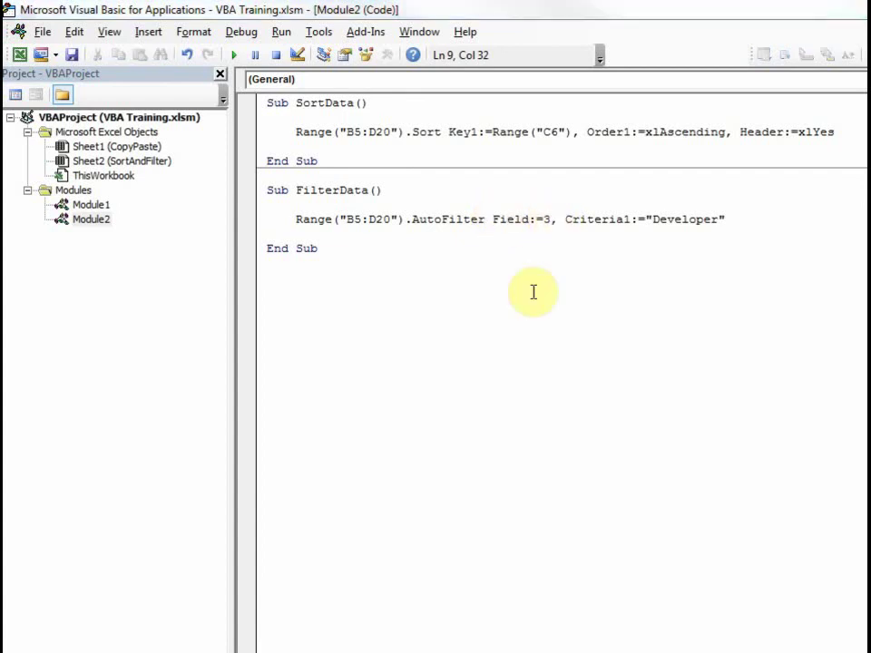
key("alt+F11")
Step: Check the Number, Name and Department headers and the D5:D20 column, then return to the code
left_click(172, 353)
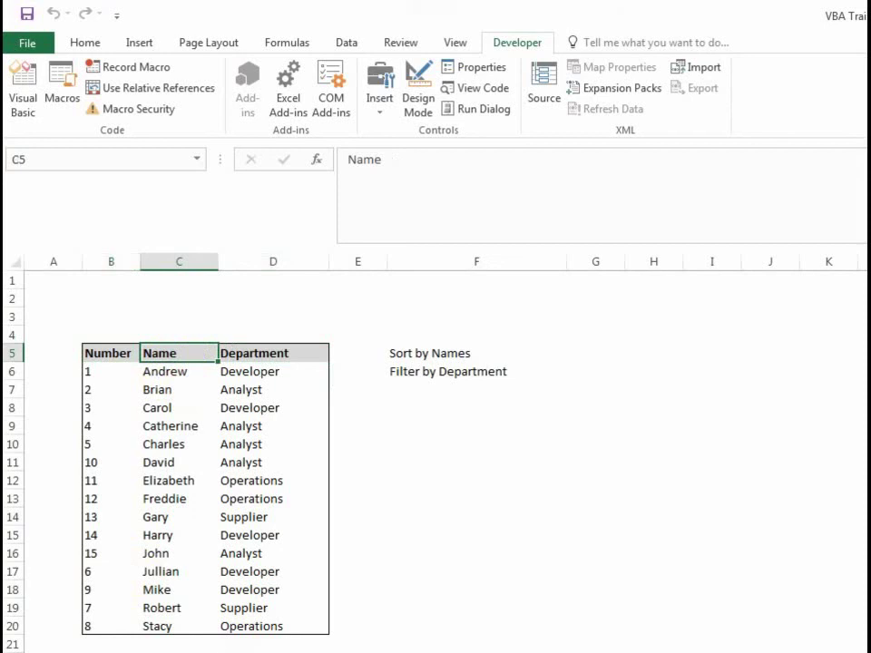
left_click(113, 353)
left_click_drag(114, 353, 166, 352)
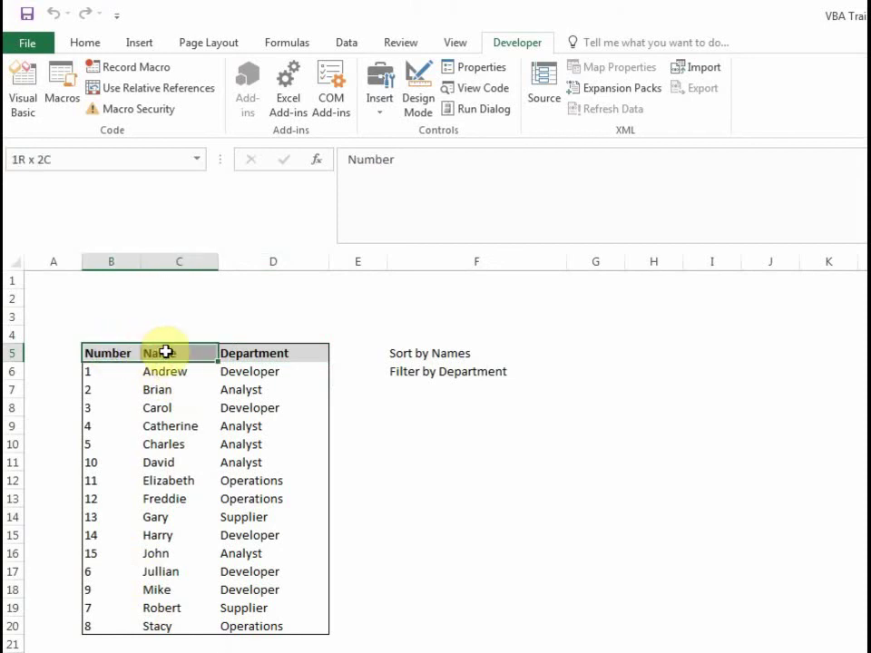
left_click(167, 352)
mouse_move(263, 353)
left_mouse_down()
mouse_move(255, 356)
mouse_move(257, 626)
left_mouse_up()
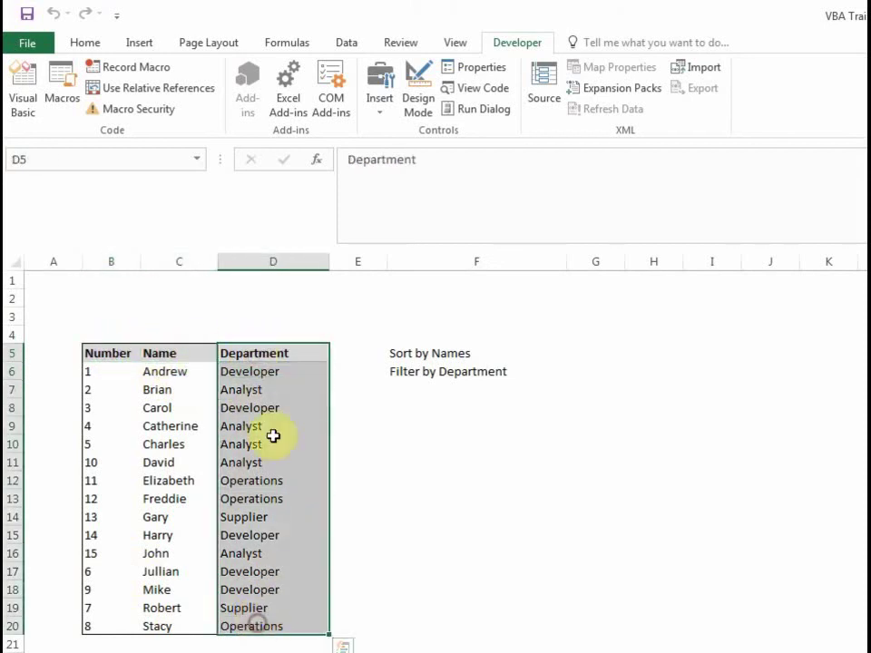
left_click(254, 355)
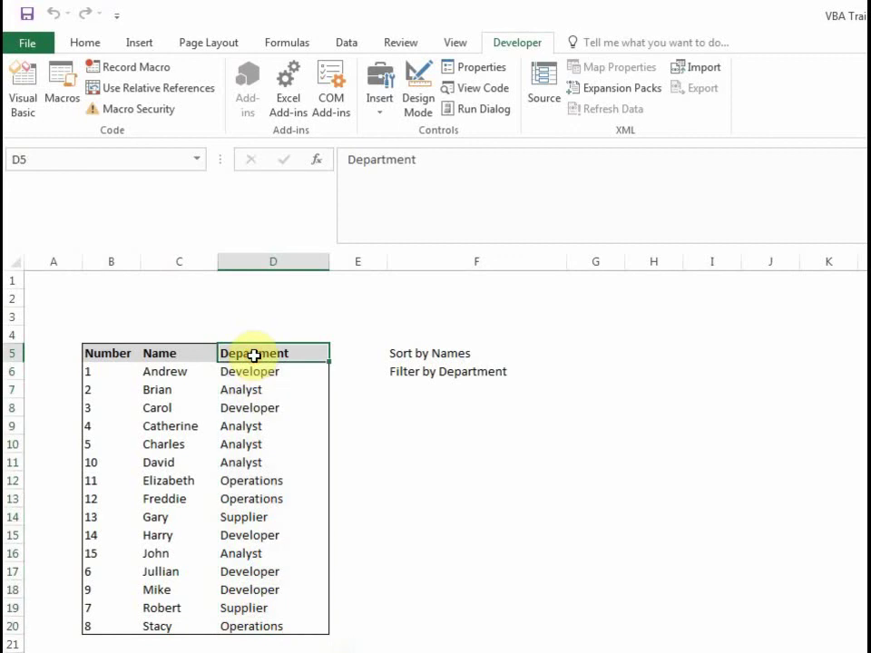
key("alt+F11")
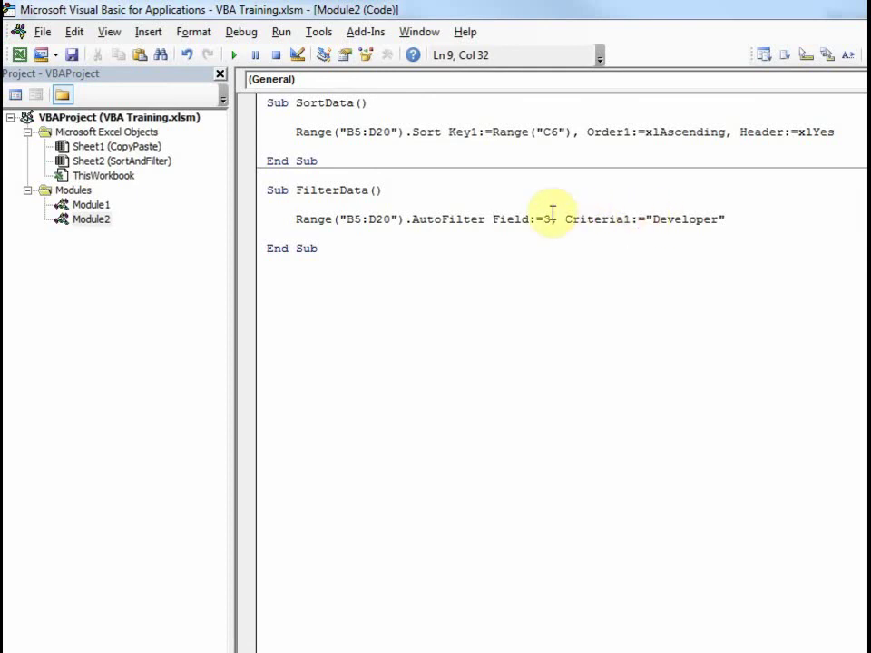
Step: Step through FilterData with F8, leaving only the five Developer rows visible on the sheet
double_click(641, 219)
key("Down")
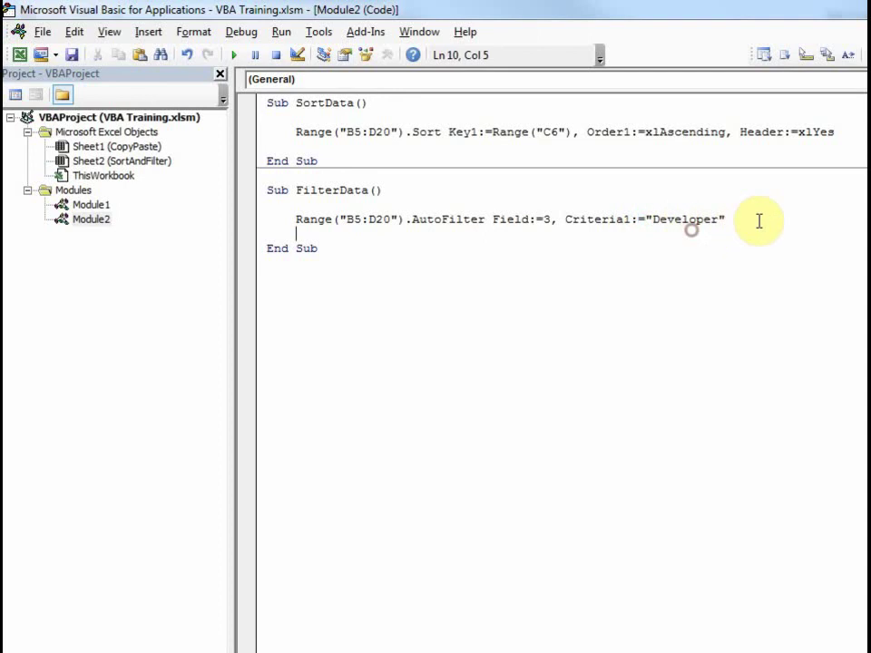
left_click(324, 192)
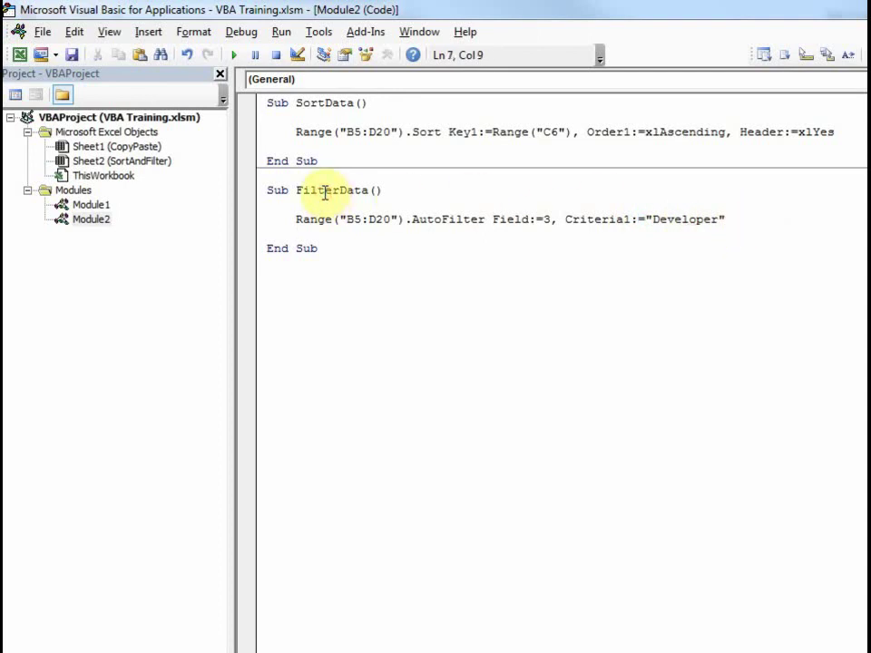
key("F8")
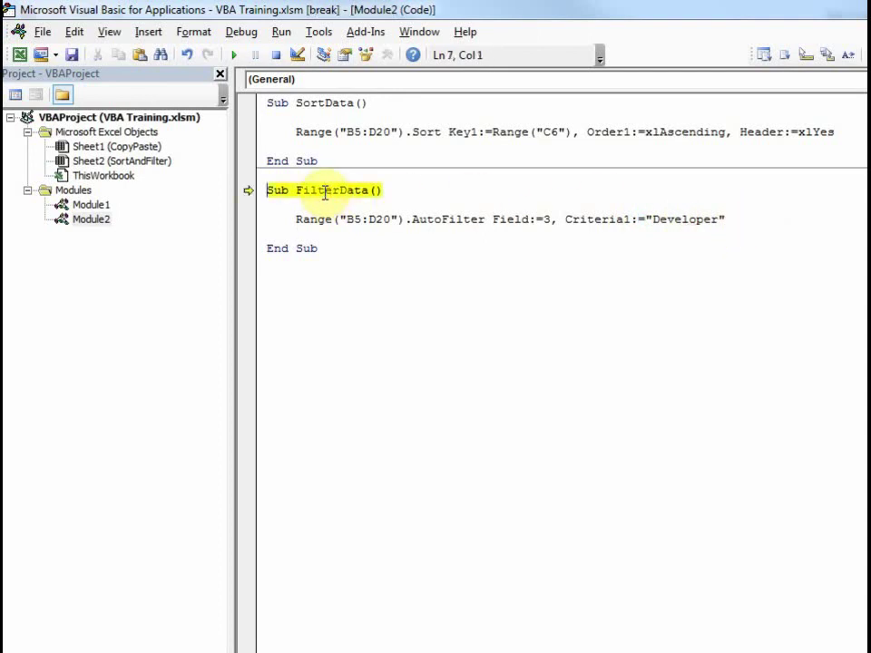
key("F8")
key("F8")
key("F8")
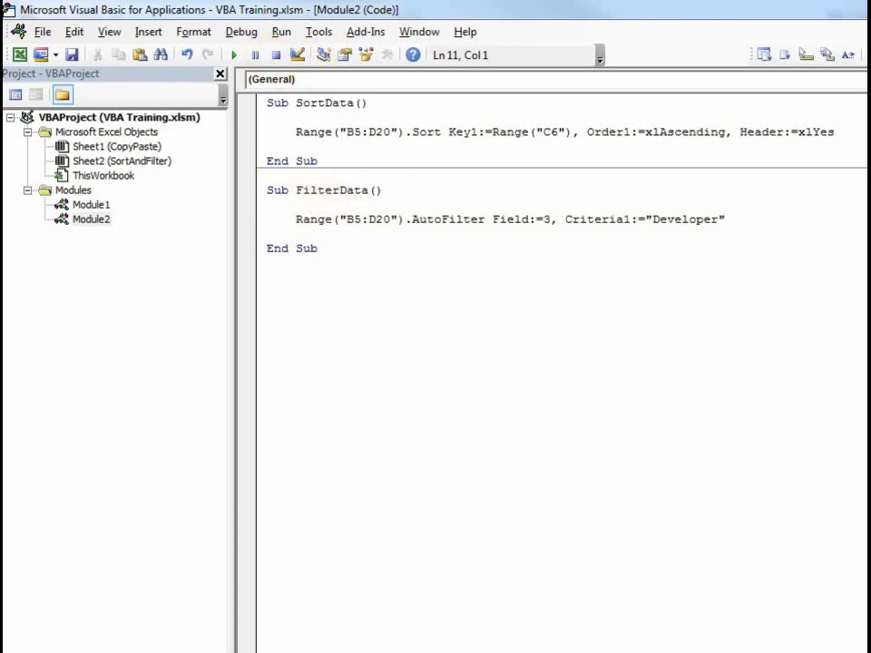
key("alt+F11")
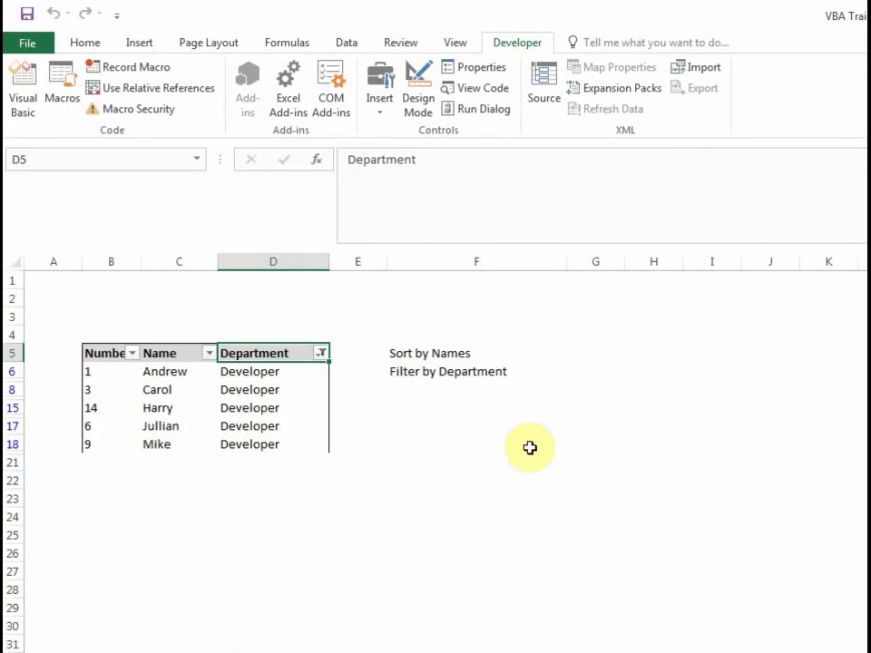
left_click_drag(99, 373, 274, 447)
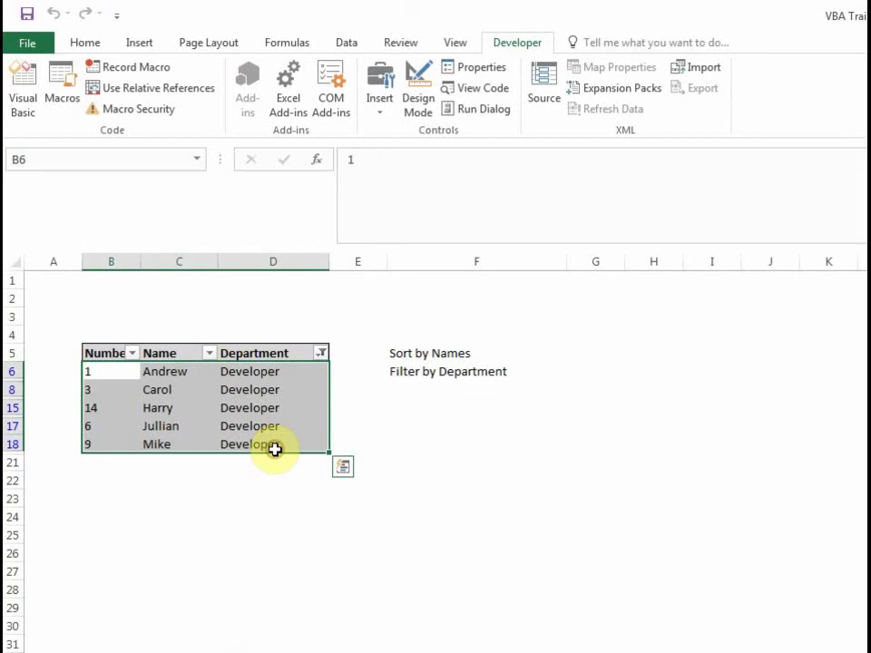
left_click(279, 356)
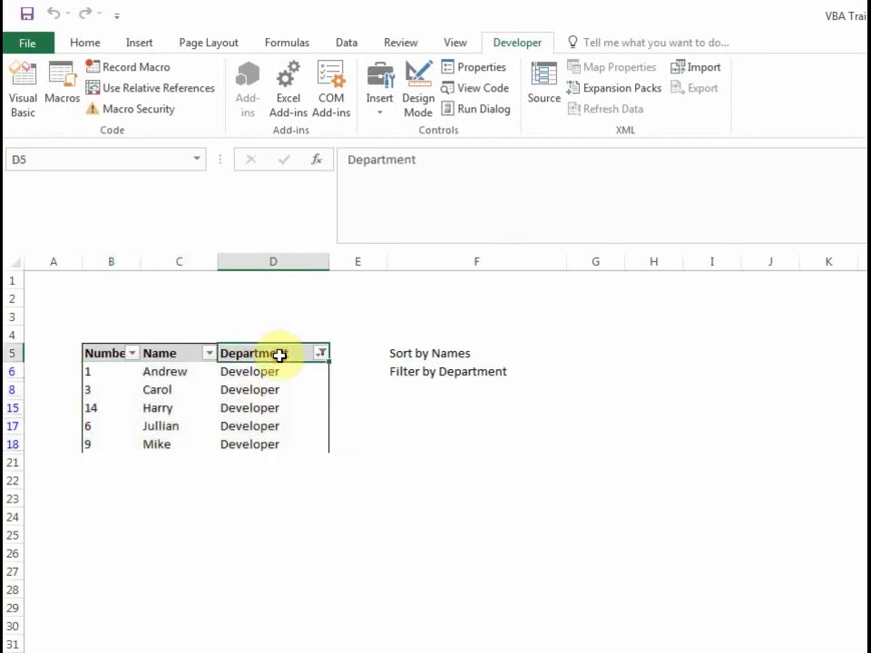